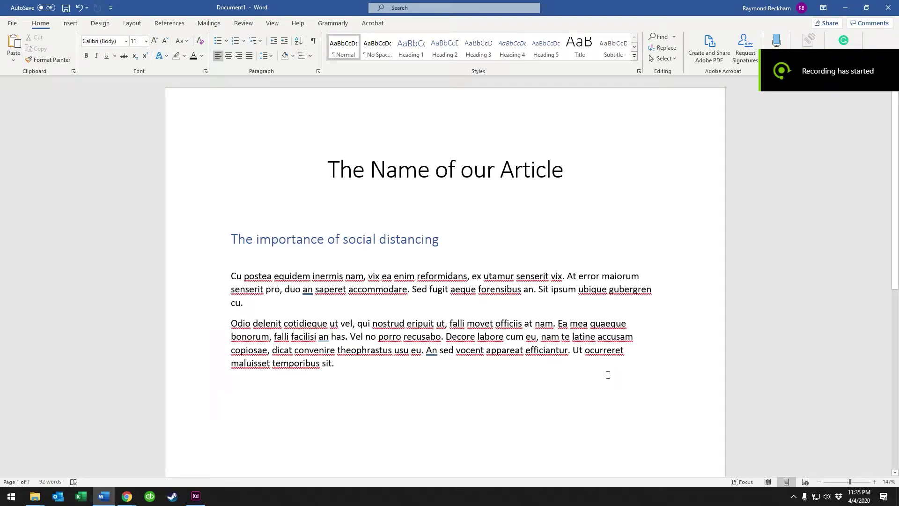
Select and deselect the title, first heading and both body paragraphs in turn to review the article
left_click_drag(340, 363, 271, 215)
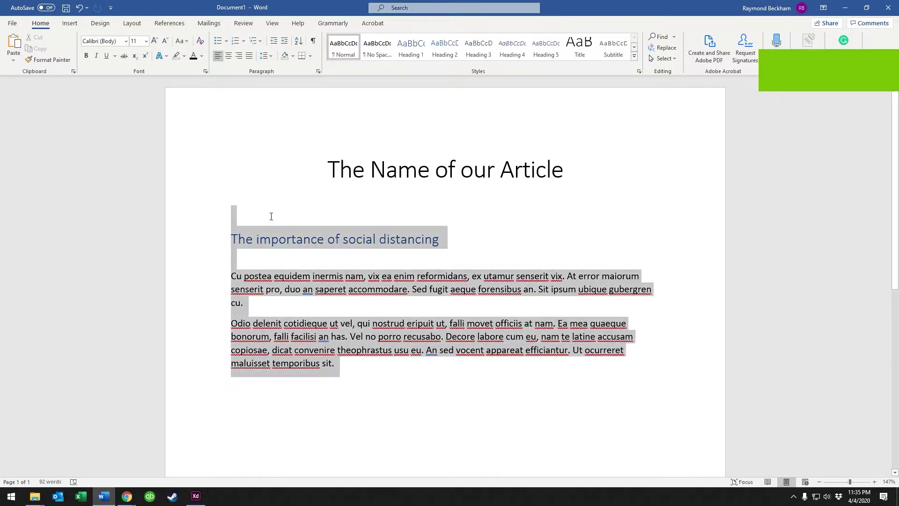
left_click(450, 336)
triple_click(382, 161)
left_click(385, 253)
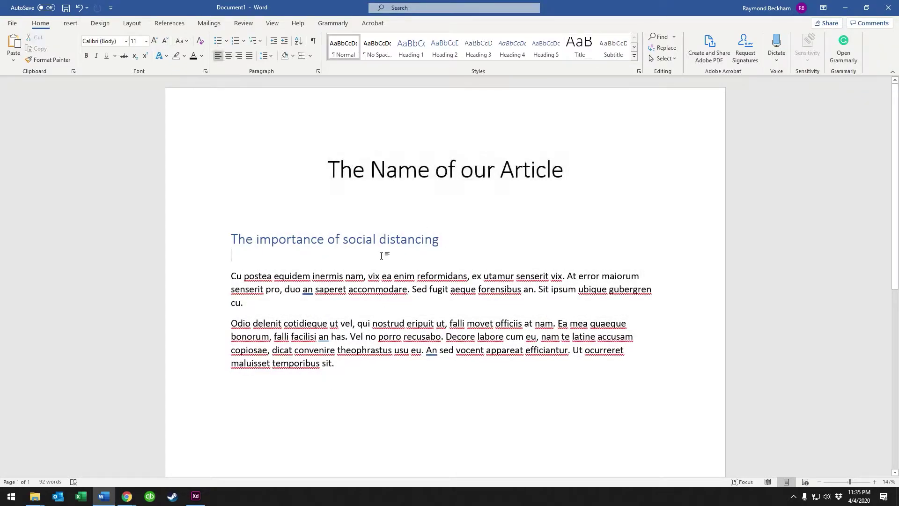
triple_click(361, 240)
left_click(389, 322)
triple_click(489, 276)
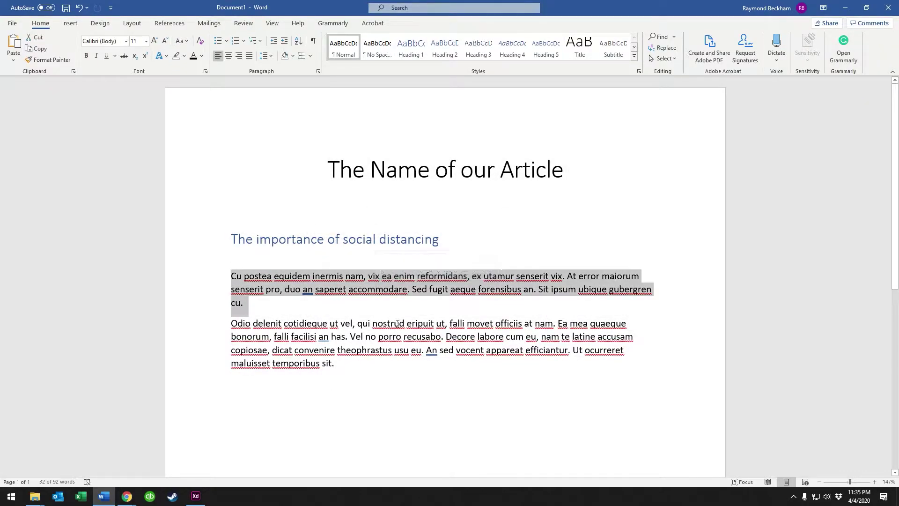
left_click(442, 275)
triple_click(433, 323)
triple_click(348, 285)
left_click(356, 288)
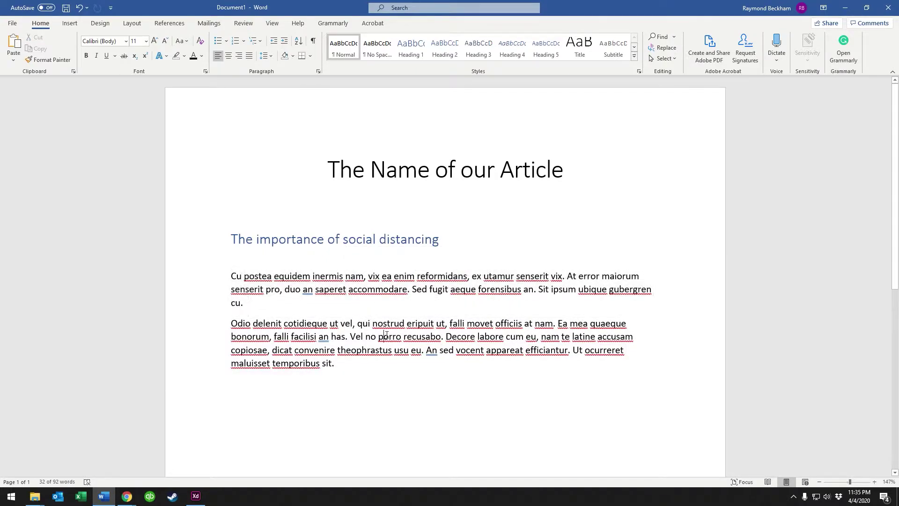
triple_click(387, 337)
triple_click(361, 293)
left_click(405, 337)
Add a Heading 1 paragraph after the body text reading 'How many feet should you stand from friends?'
key("Return")
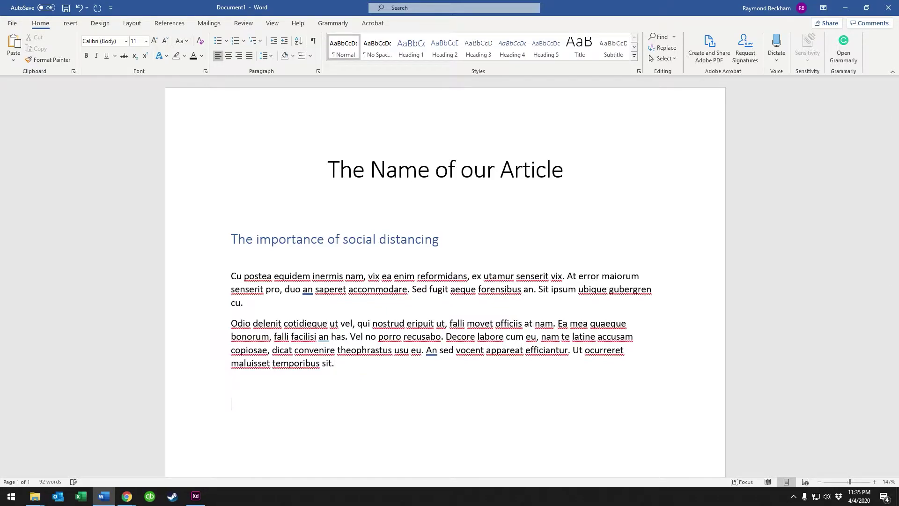
left_click(411, 47)
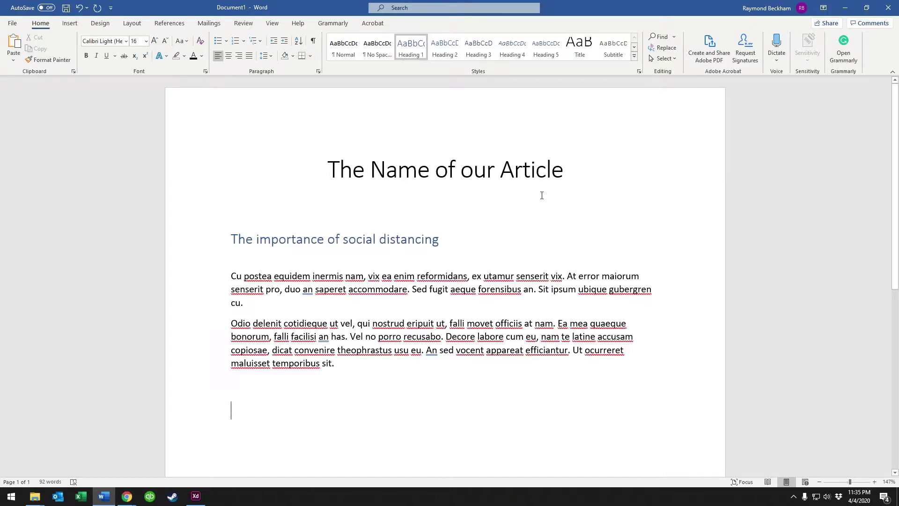
type("How many ")
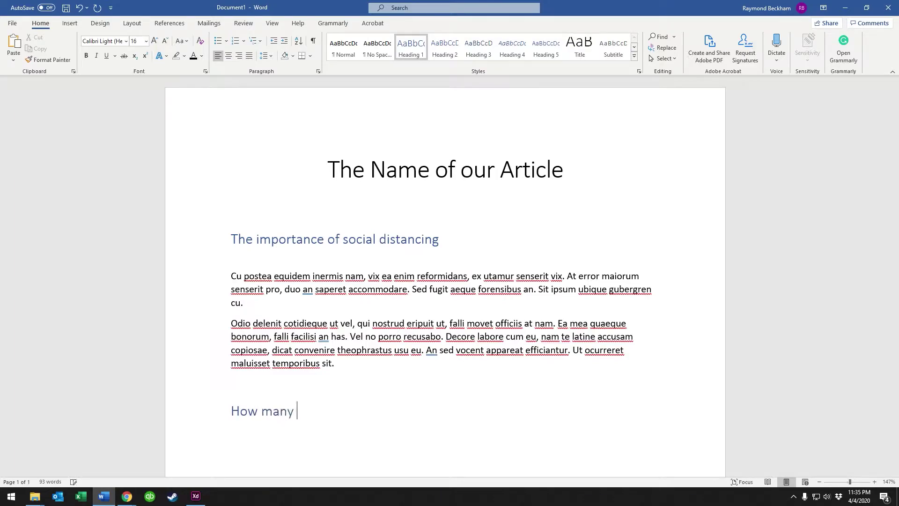
type("feet should you s")
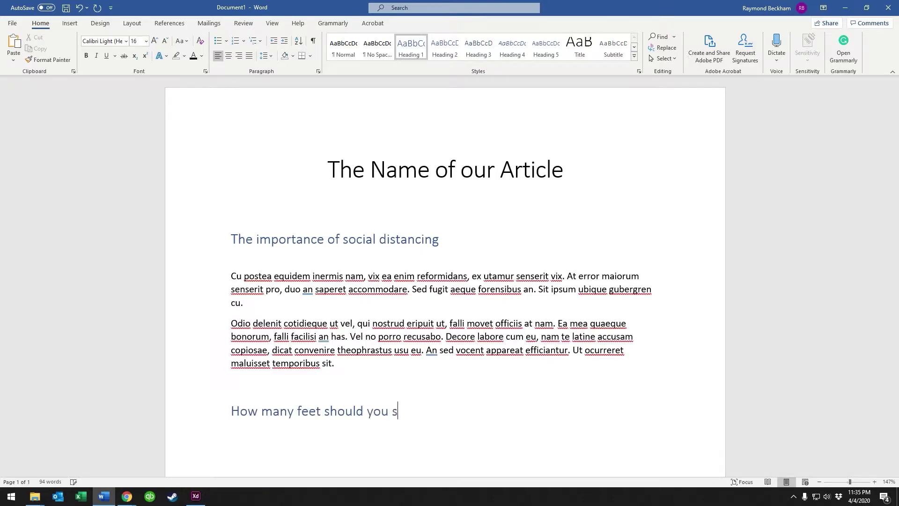
type("tand from friends?")
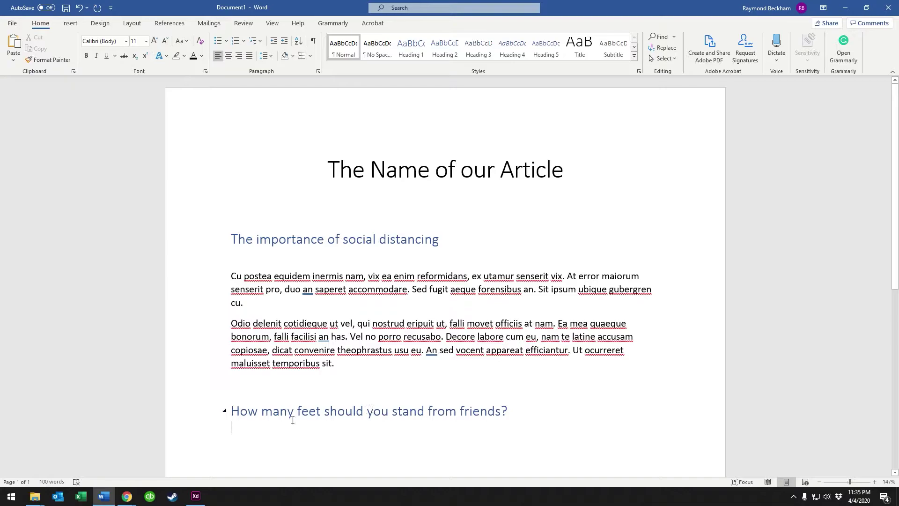
Copy the two body paragraphs and paste them below the 'How many feet should you stand from friends?' heading
left_click_drag(337, 365, 213, 290)
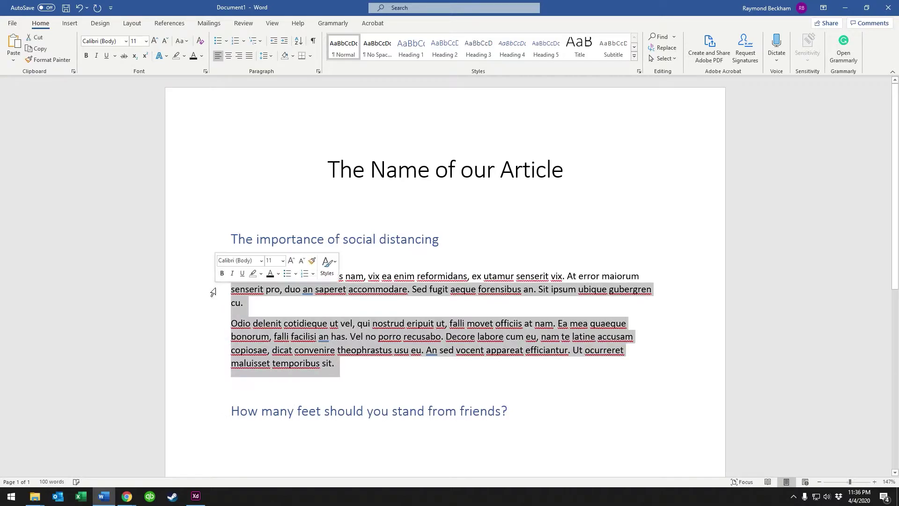
left_click(339, 367)
left_click(397, 411)
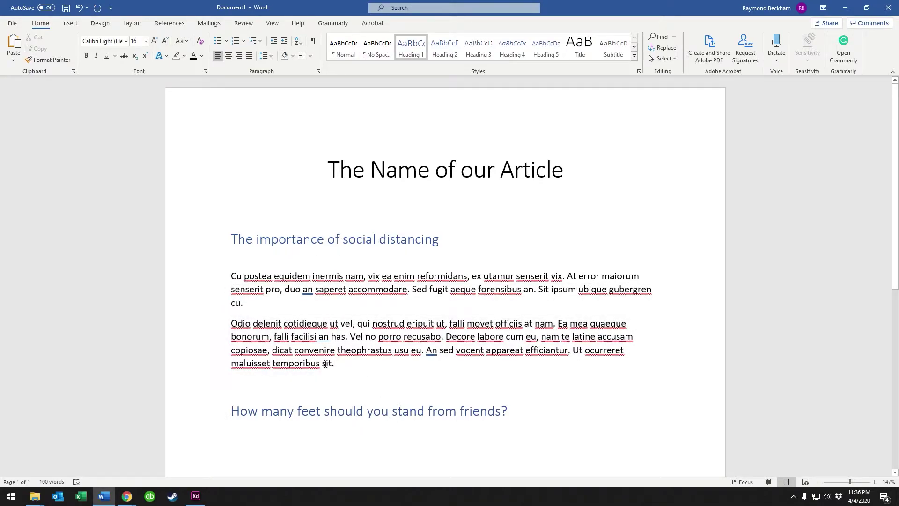
left_click_drag(365, 369, 228, 277)
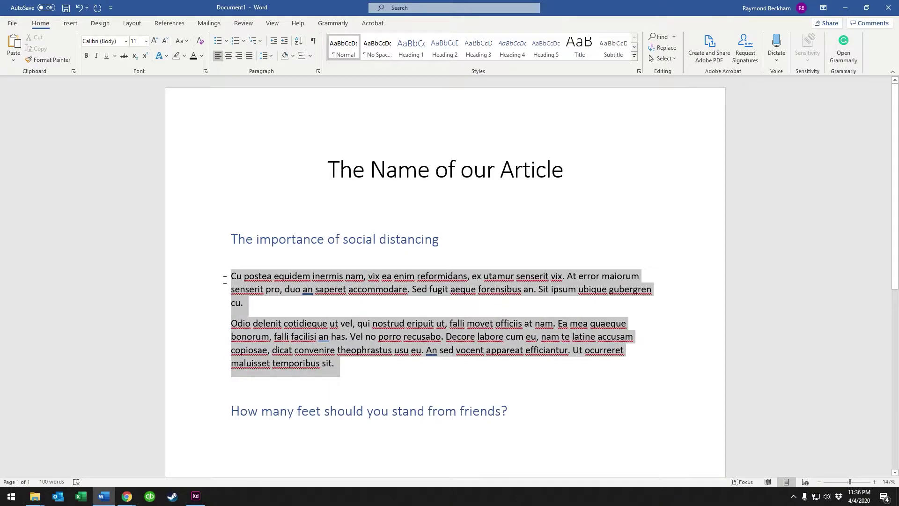
key("ctrl+c")
left_click(501, 430)
key("ctrl+v")
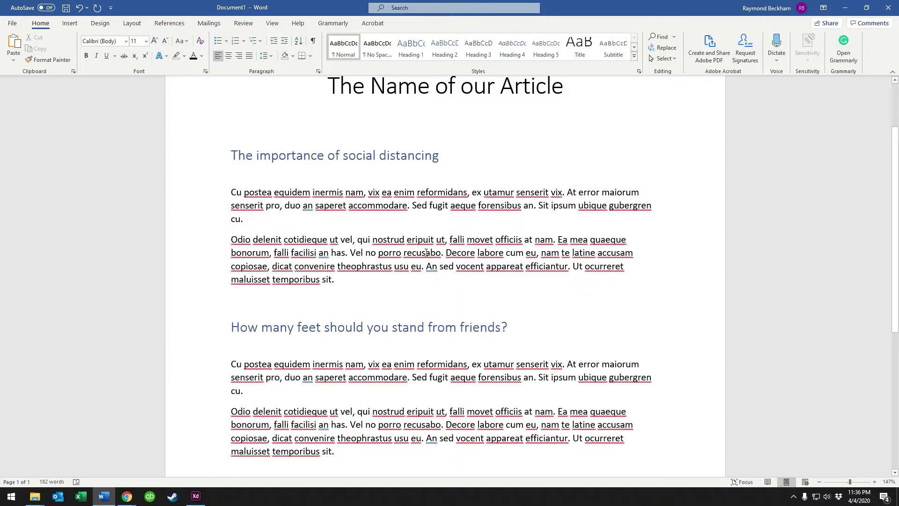
triple_click(347, 155)
scroll(374, 202, "up", 1)
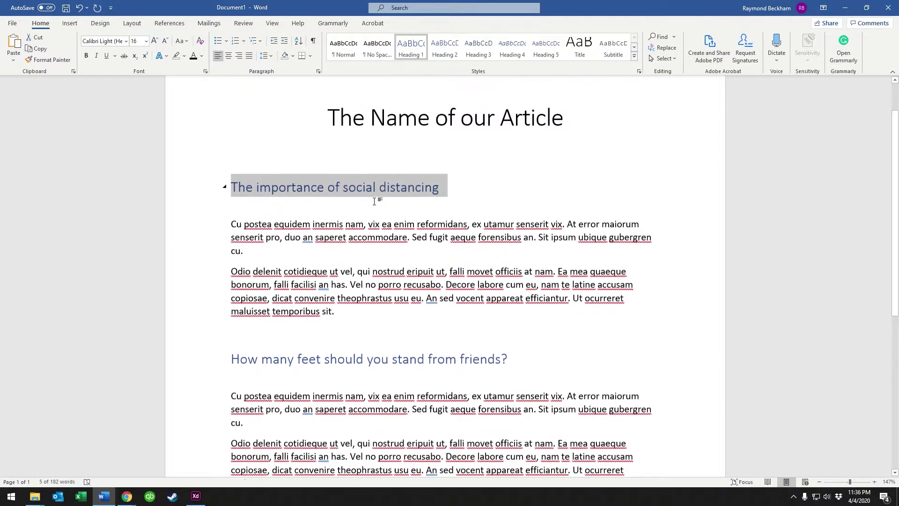
triple_click(347, 187)
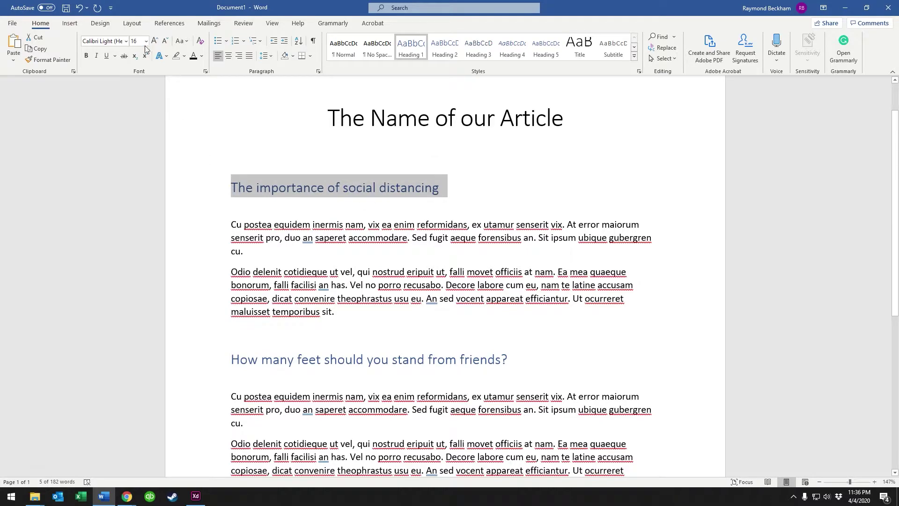
left_click(125, 41)
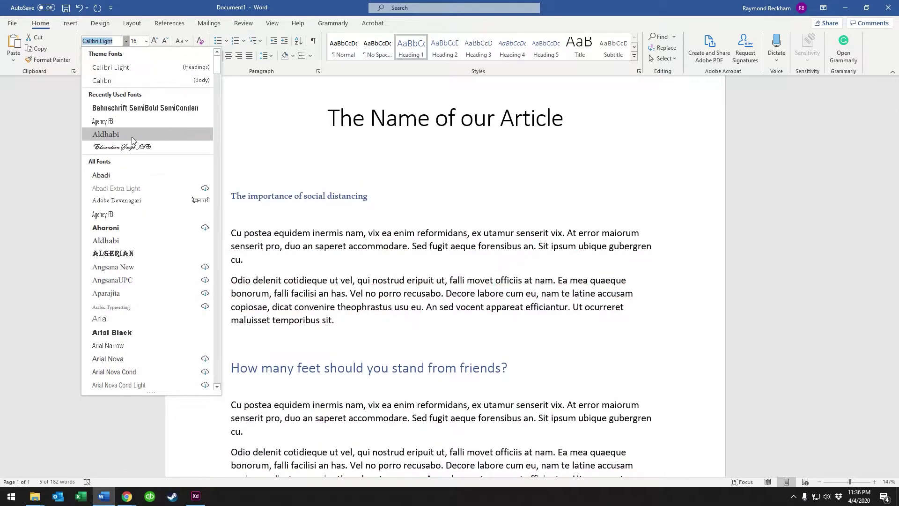
left_click(52, 135)
left_click(155, 41)
left_click(154, 41)
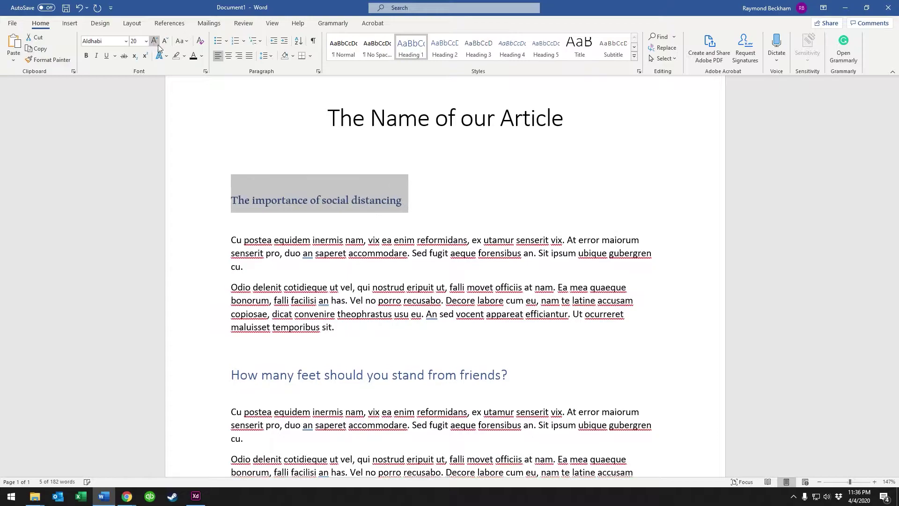
key("ctrl+z")
key("ctrl+z")
key("ctrl+z")
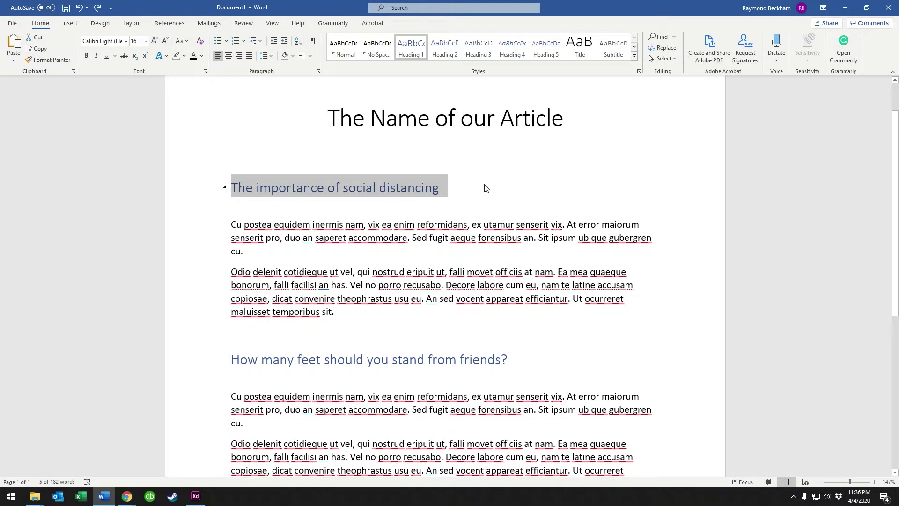
left_click(484, 188)
left_click_drag(487, 188, 231, 187)
scroll(280, 153, "down", 3)
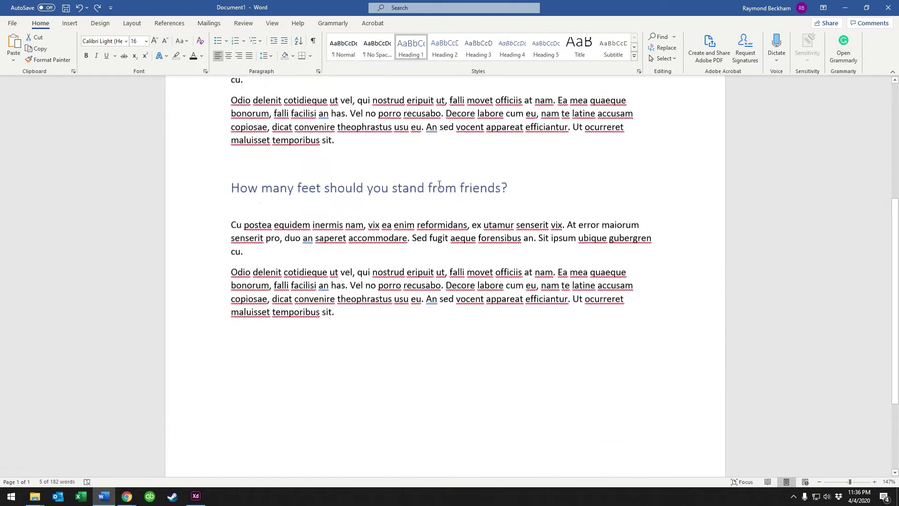
scroll(411, 384, "up", 4)
left_click(411, 385)
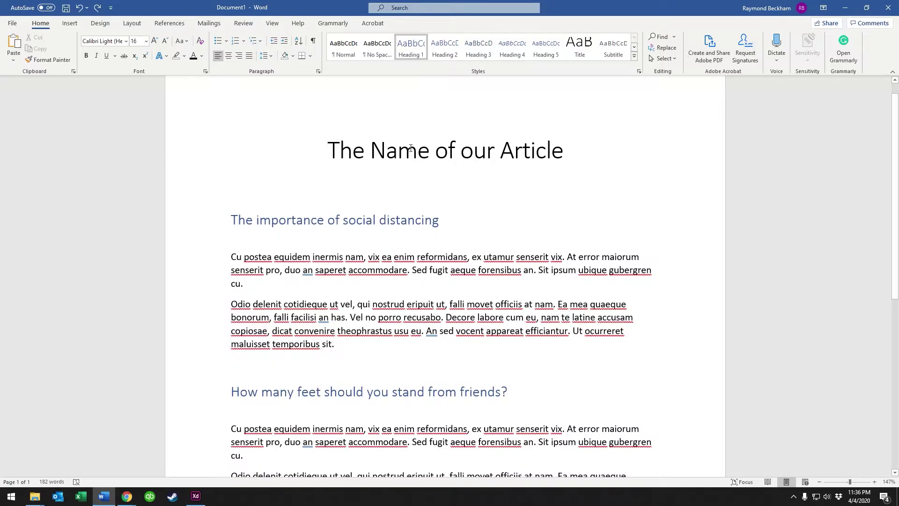
left_click(349, 149)
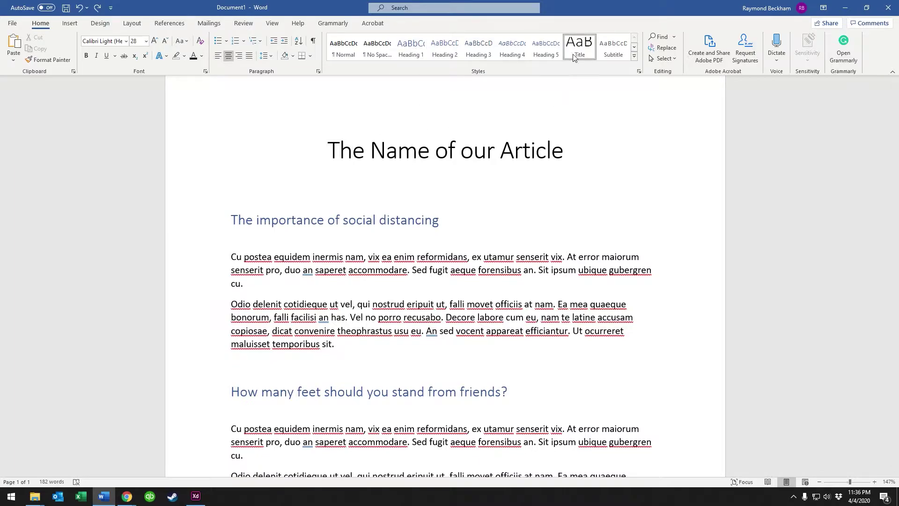
left_click(362, 220)
triple_click(362, 220)
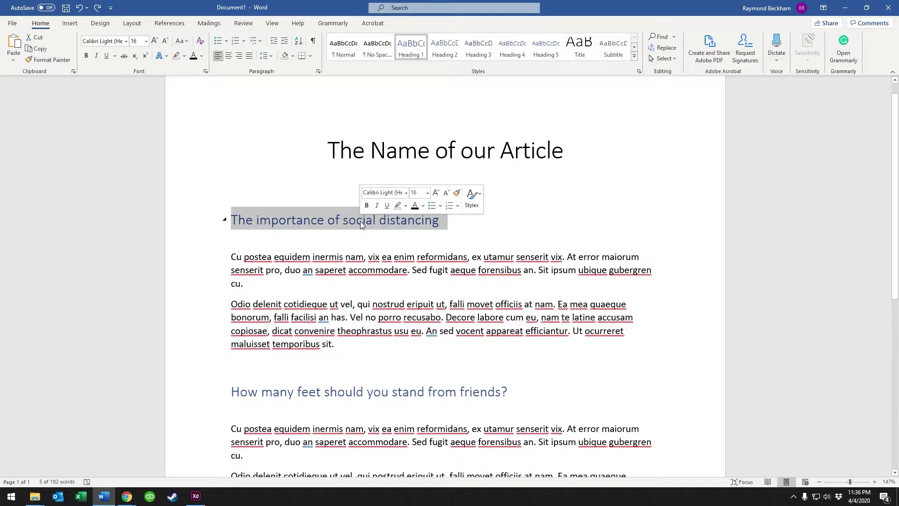
left_click(331, 220)
scroll(352, 174, "down", 1)
scroll(351, 174, "down", 1)
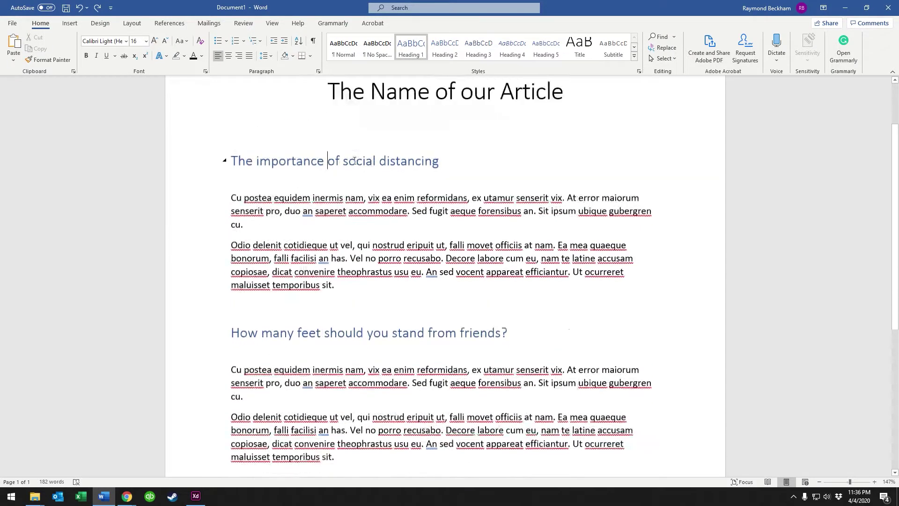
scroll(255, 160, "up", 2)
triple_click(421, 219)
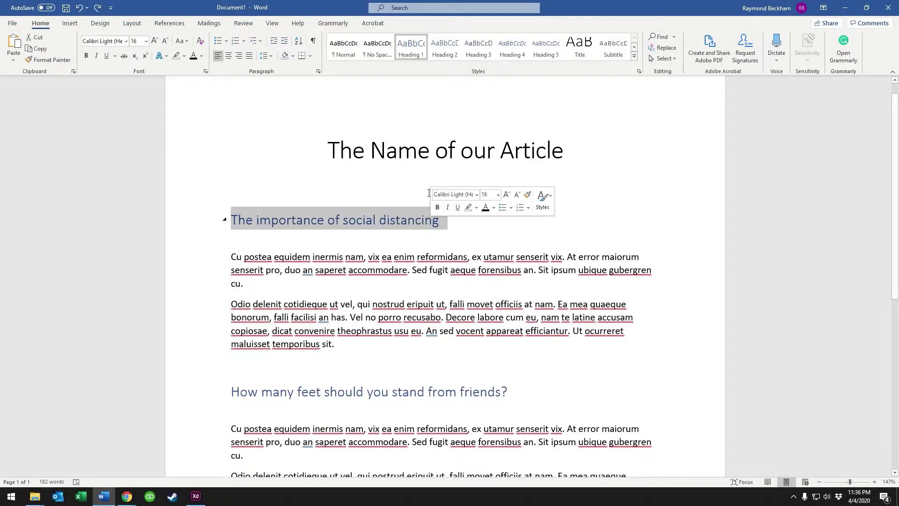
scroll(406, 223, "down", 9)
scroll(402, 230, "up", 10)
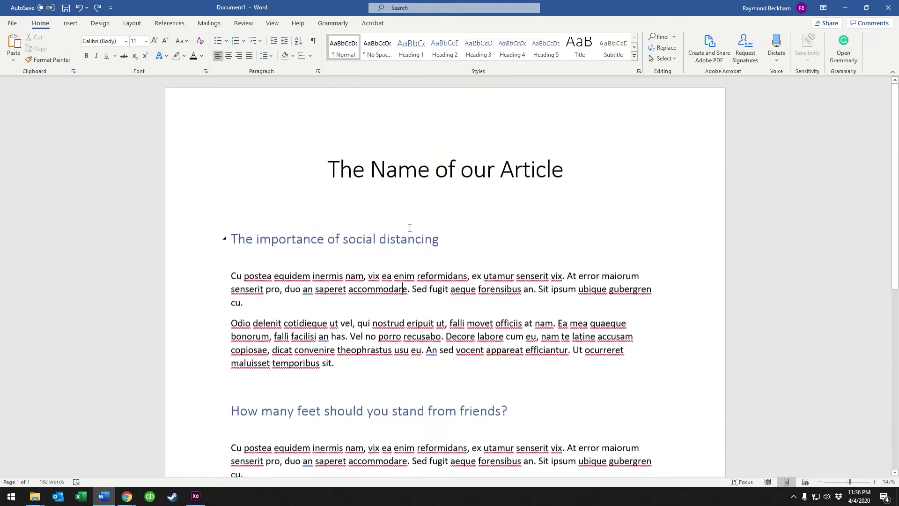
scroll(398, 201, "down", 2)
triple_click(377, 175)
left_click(374, 174)
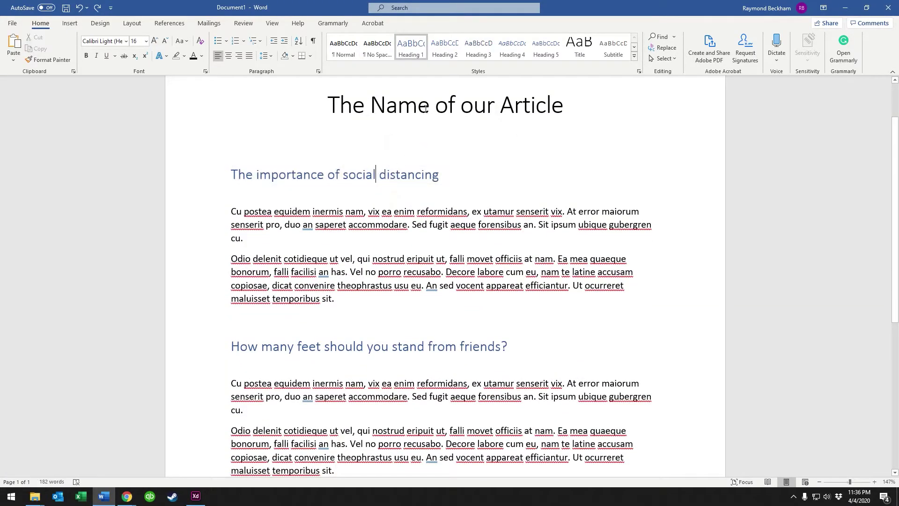
Open Modify Style for Heading 1, move the dialog aside, and keep Normal as the following-paragraph style
right_click(407, 48)
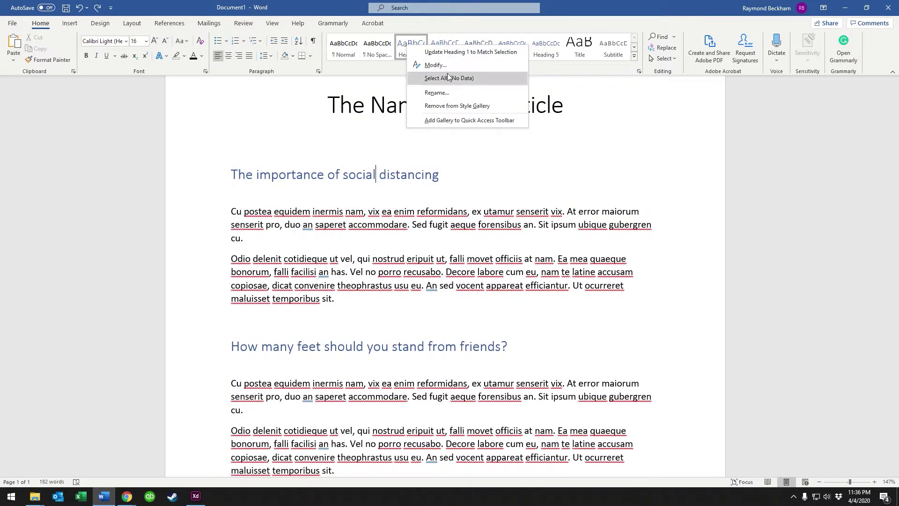
left_click(428, 63)
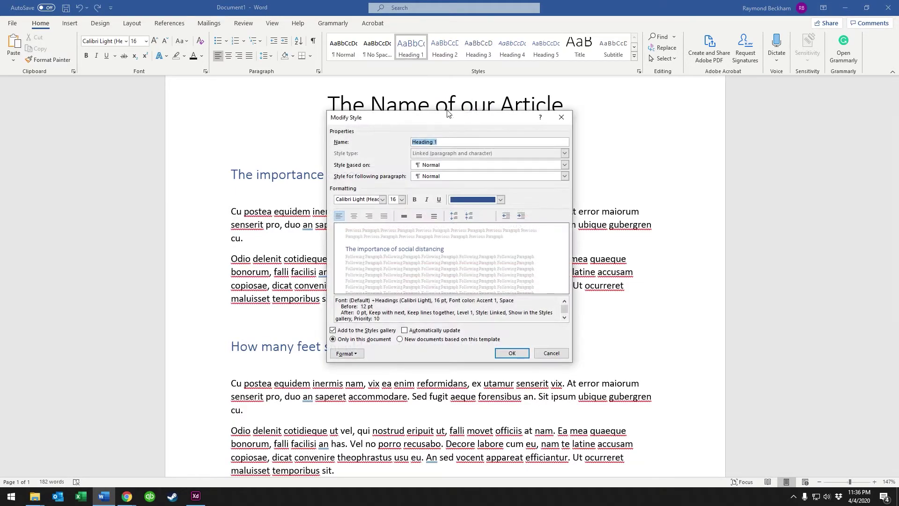
left_click_drag(448, 113, 674, 116)
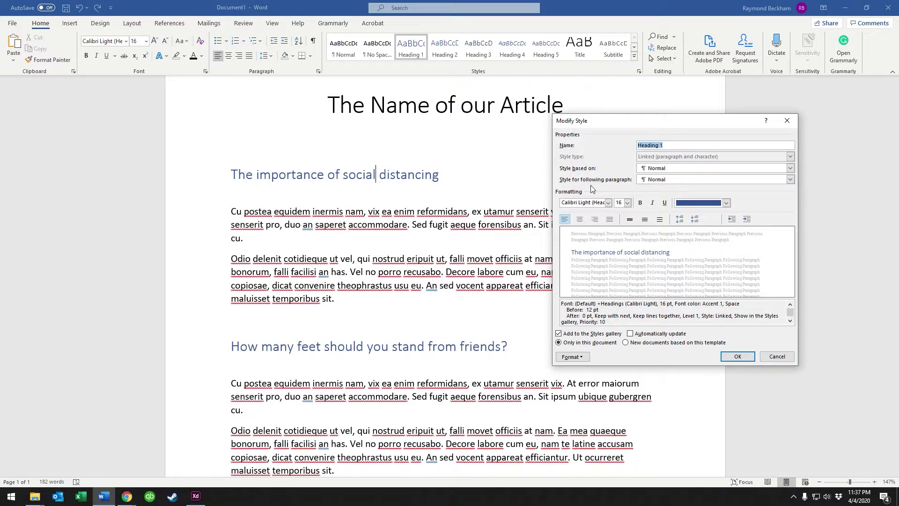
left_click(668, 181)
left_click(669, 186)
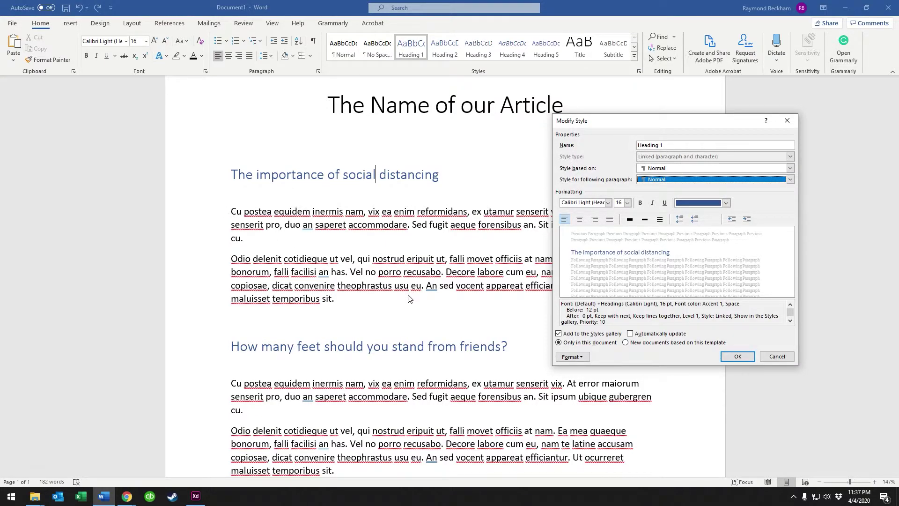
left_click(666, 182)
left_click(669, 180)
left_click(687, 182)
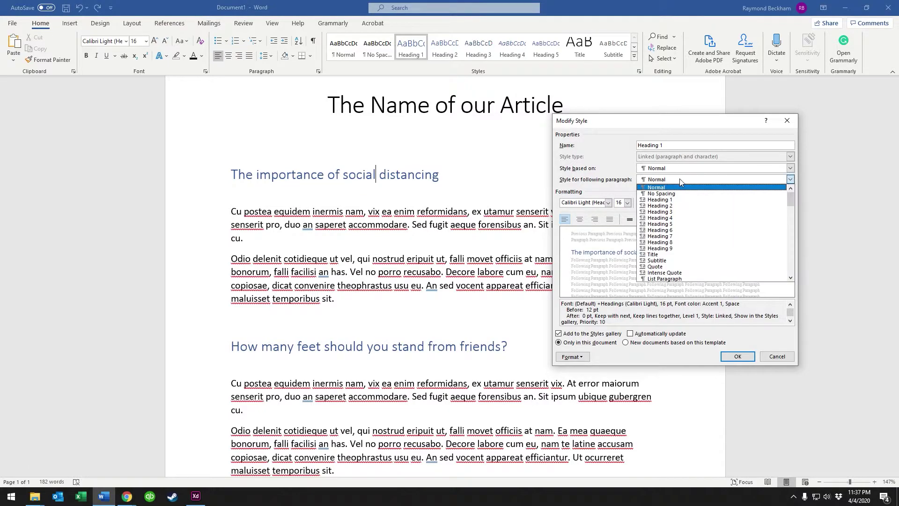
left_click(682, 182)
left_click(435, 177)
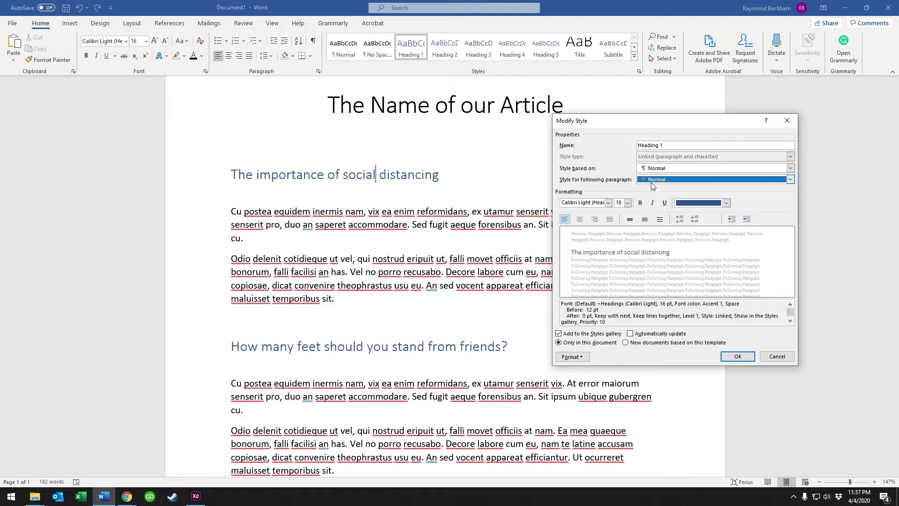
Set Heading 1 to bold, underlined, 18 pt Bahnschrift SemiBold SemiCondensed and apply it
left_click(608, 202)
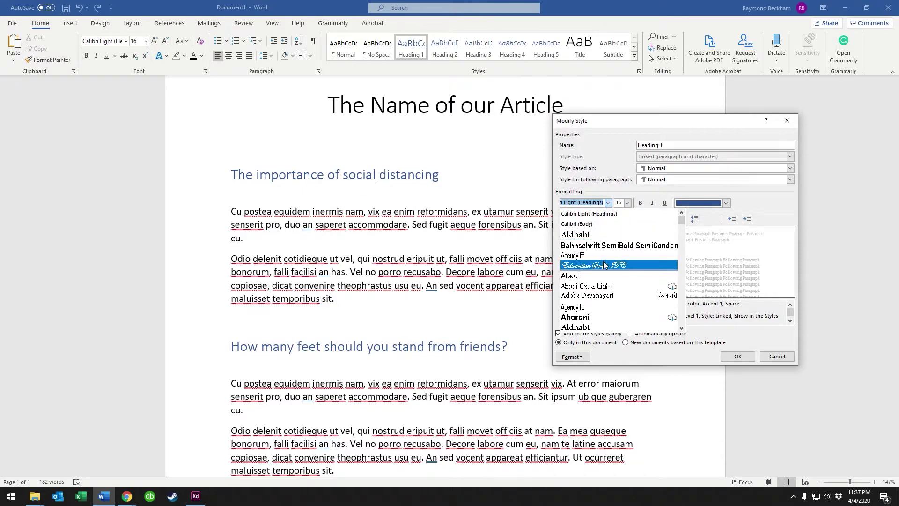
left_click(595, 247)
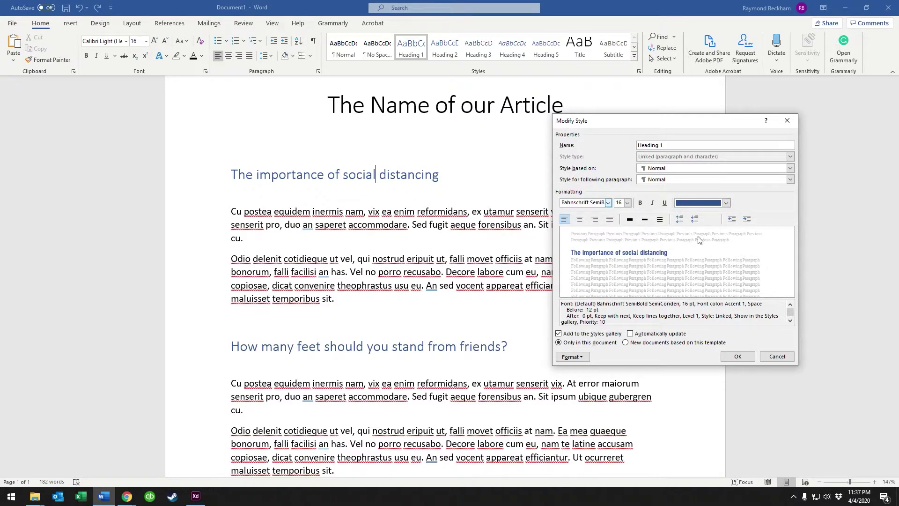
left_click(640, 202)
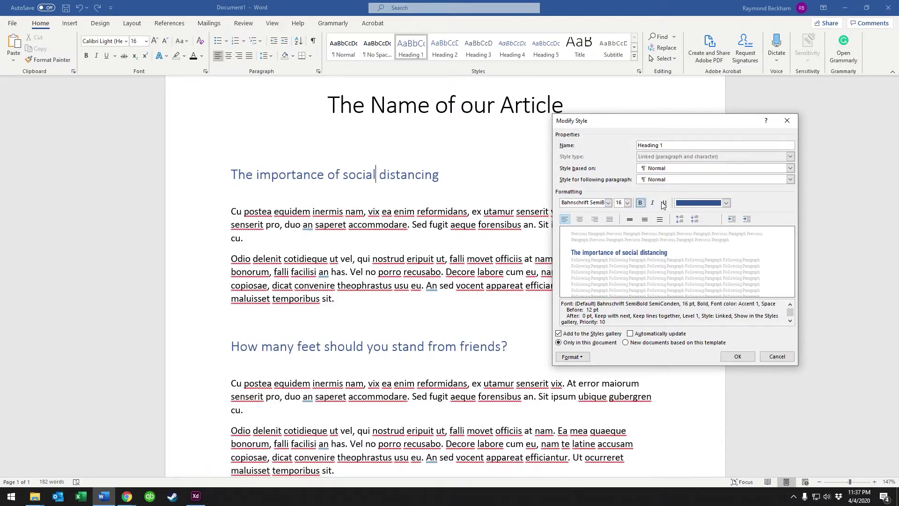
left_click(665, 202)
left_click(627, 203)
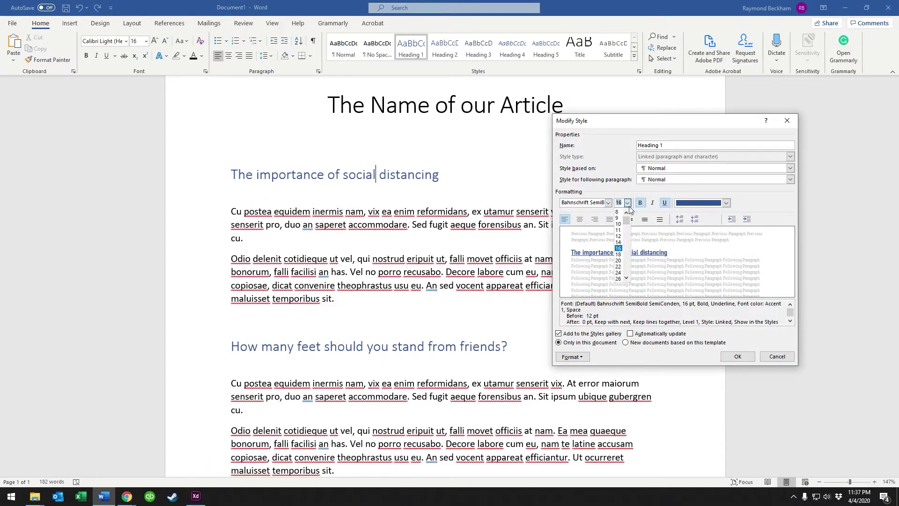
left_click(619, 261)
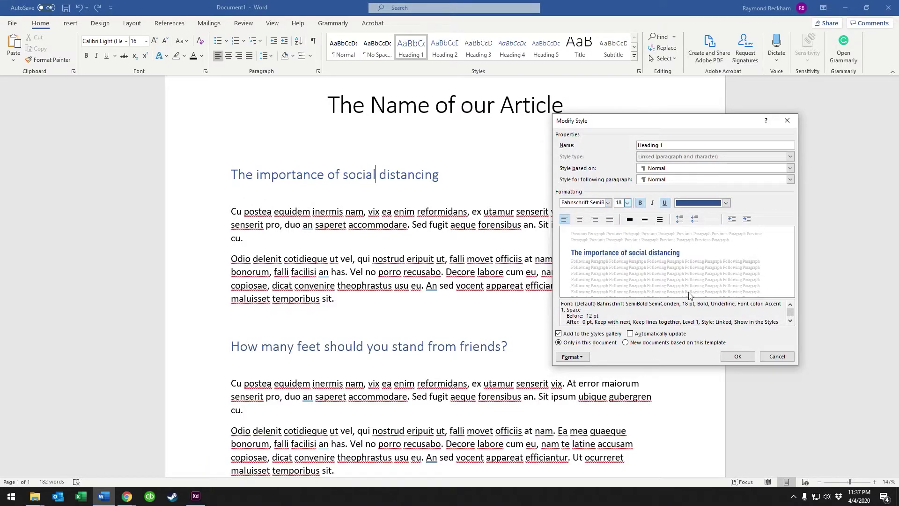
left_click(737, 356)
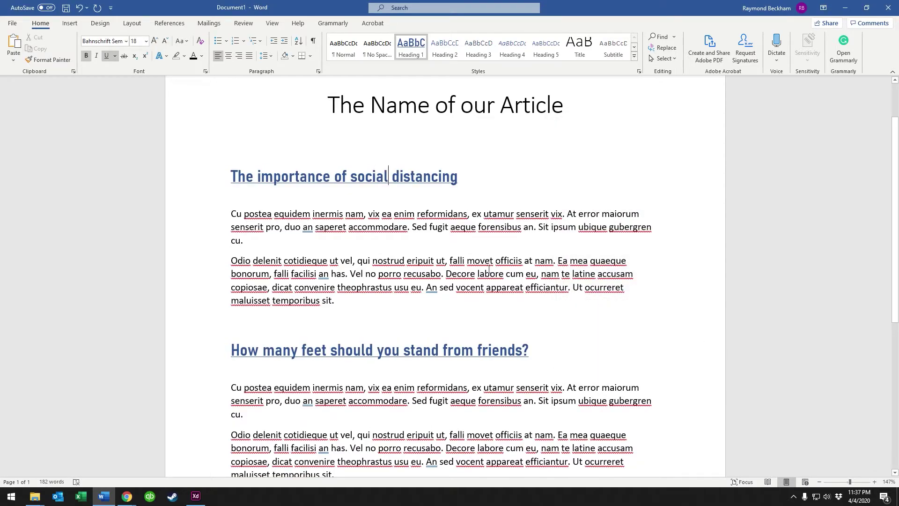
Select both article headings to check that they picked up the new Heading 1 formatting
triple_click(319, 180)
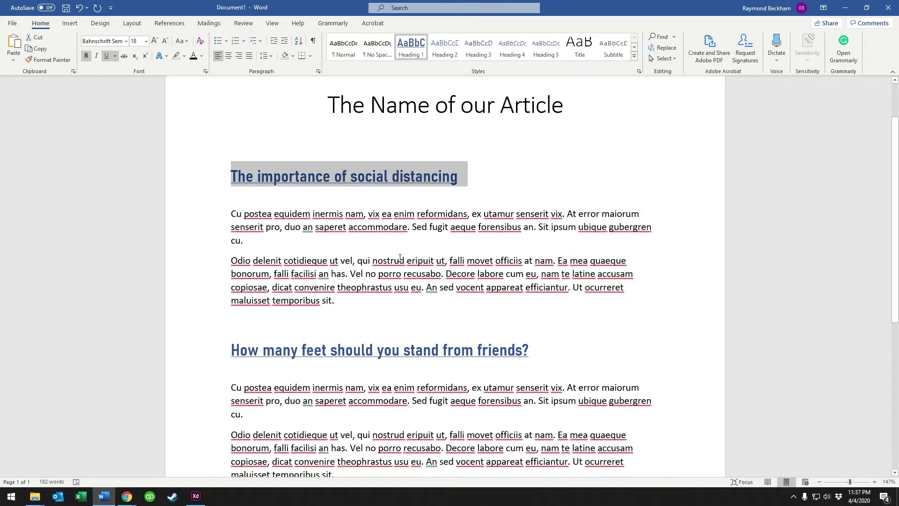
triple_click(412, 357)
left_click(370, 214)
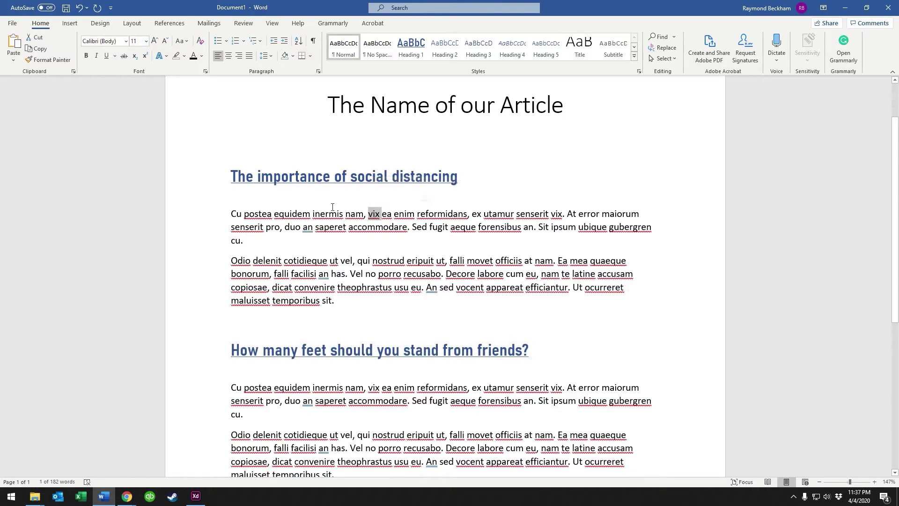
double_click(318, 180)
triple_click(317, 179)
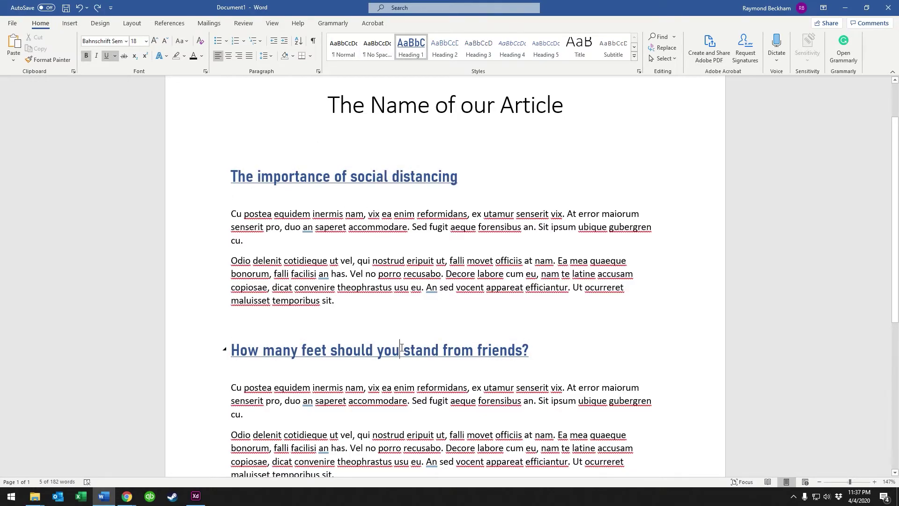
triple_click(401, 350)
left_click(373, 351)
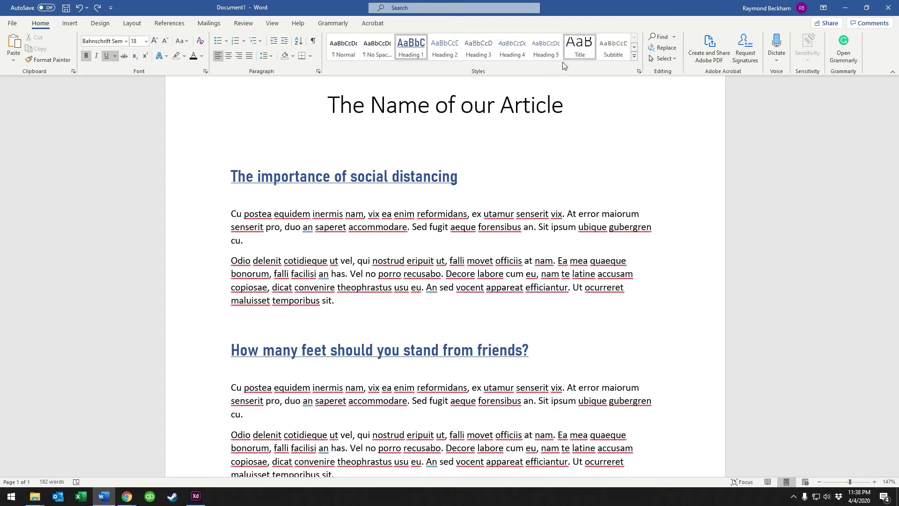
Change the Title style's font to Edwardian Script ITC through Modify Style
triple_click(470, 105)
left_click(542, 148)
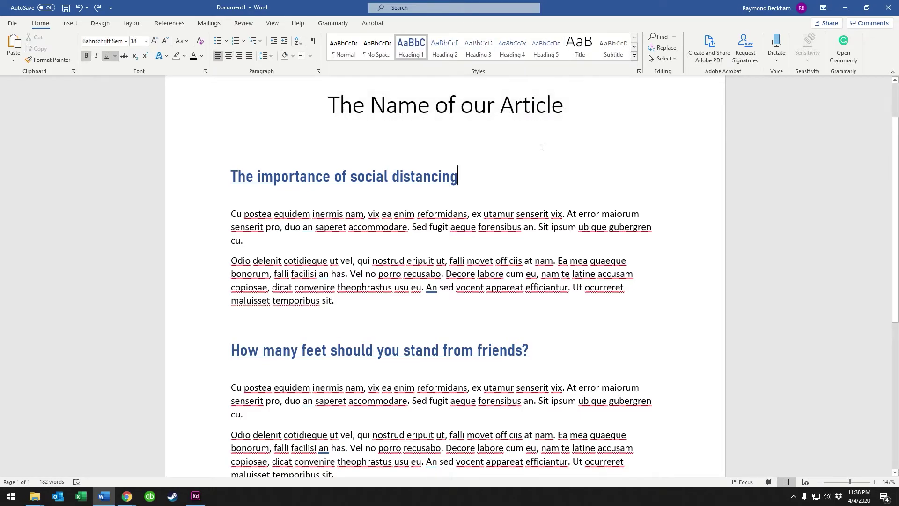
right_click(580, 45)
left_click(628, 67)
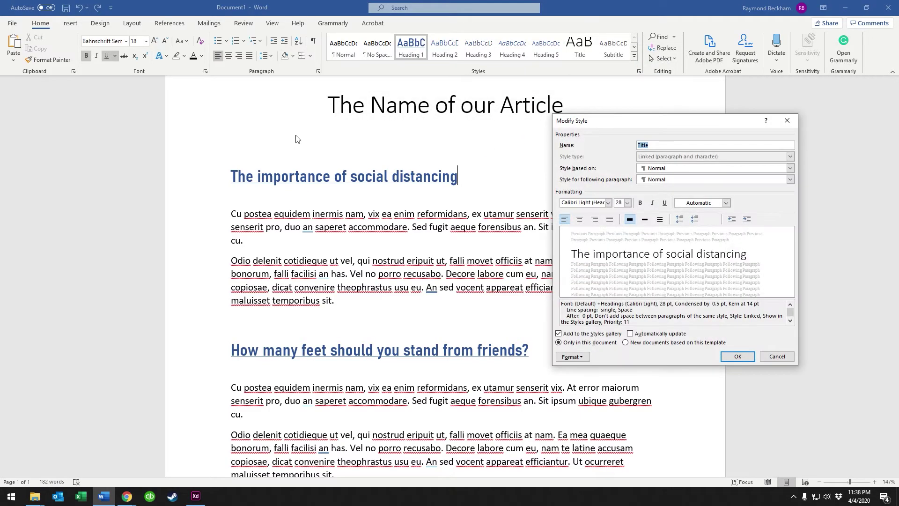
left_click(608, 203)
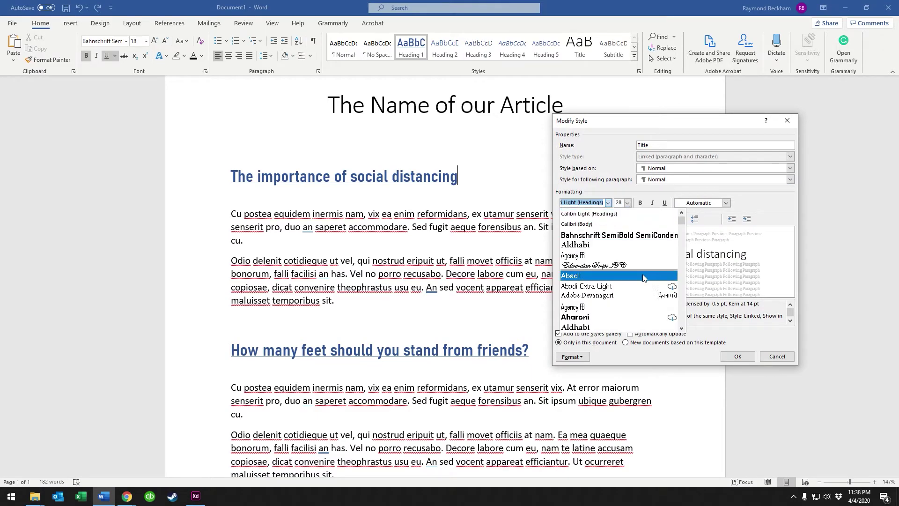
left_click(620, 265)
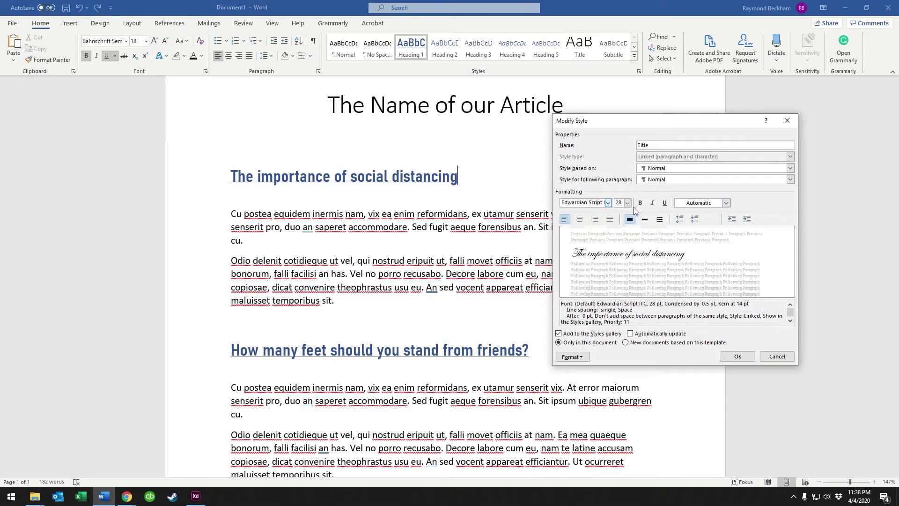
left_click(740, 357)
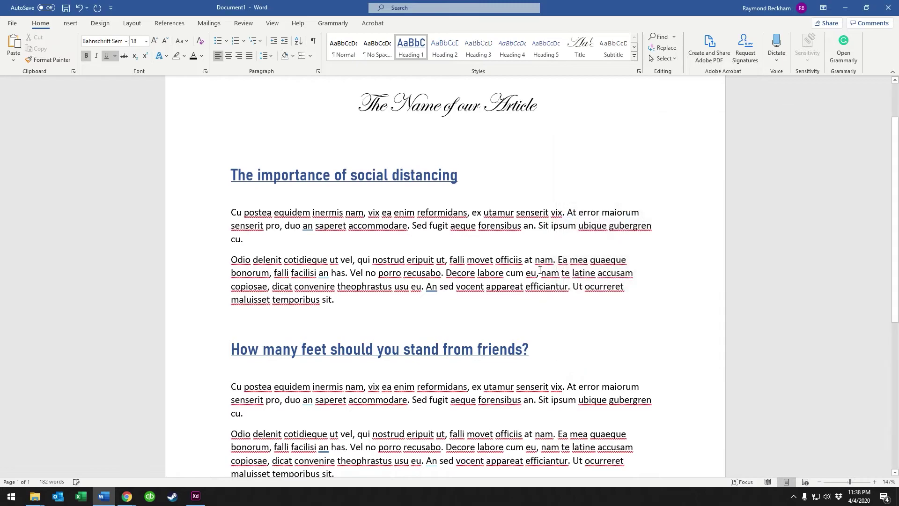
Select the restyled title and scroll the document to inspect the script font
left_click(548, 195)
triple_click(507, 104)
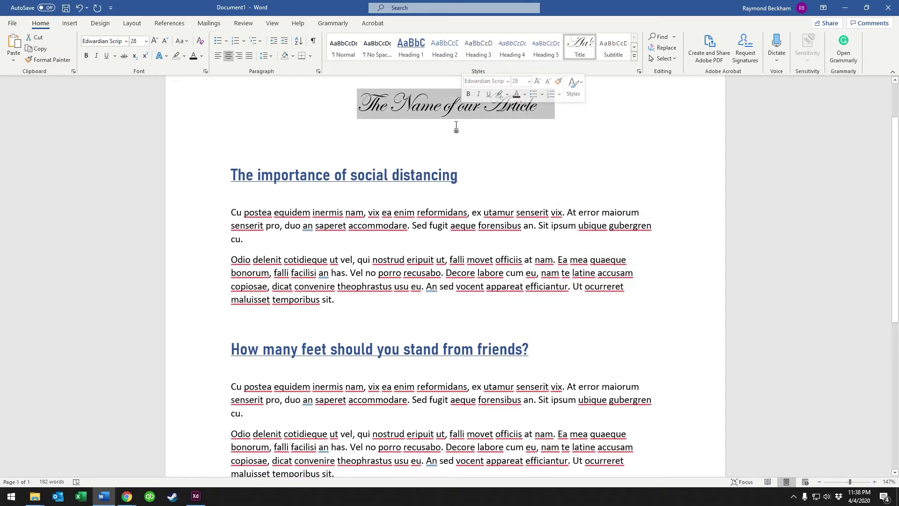
left_click(412, 124)
scroll(382, 113, "down", 1)
scroll(382, 114, "up", 2)
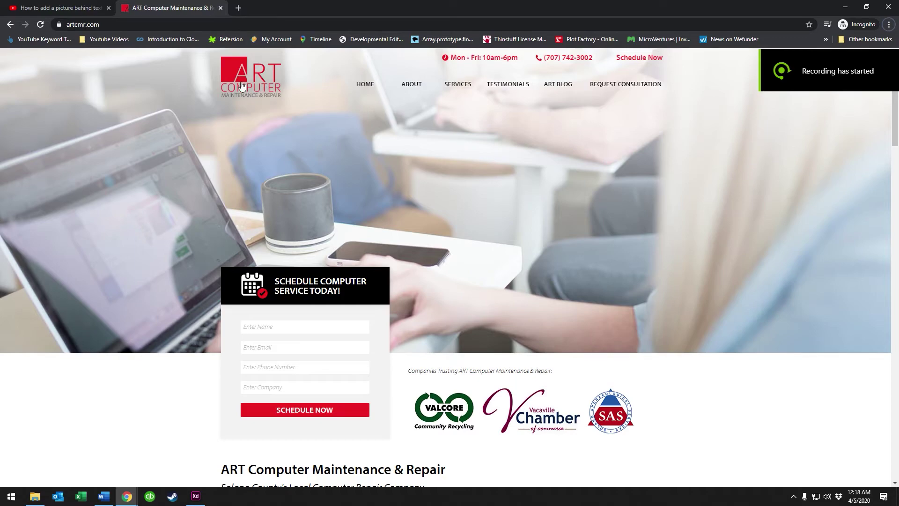
Scroll down the artcmr.com computer repair page, then switch to the YouTube video tab
scroll(692, 142, "down", 3)
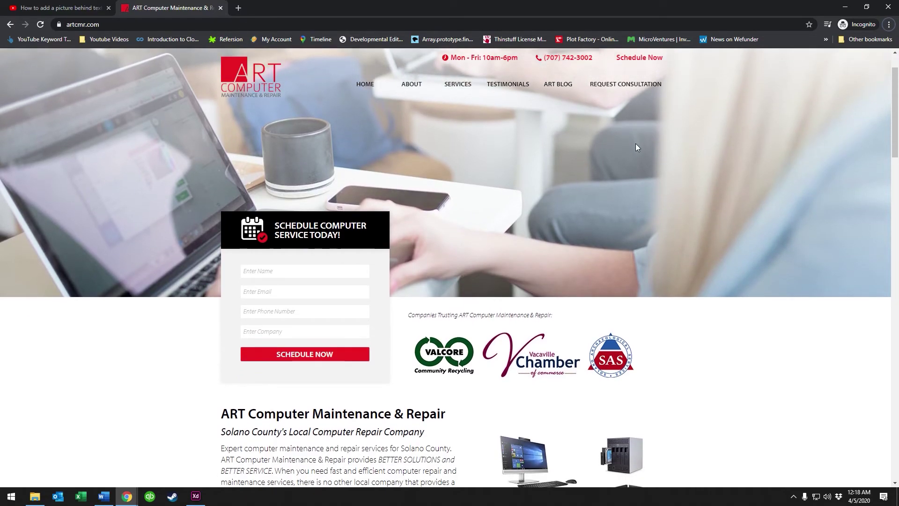
scroll(622, 157, "down", 6)
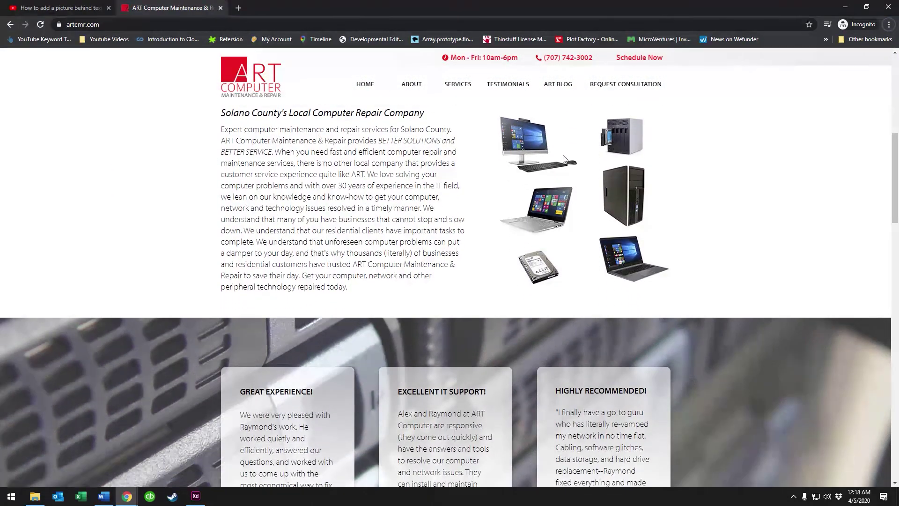
scroll(562, 157, "down", 1)
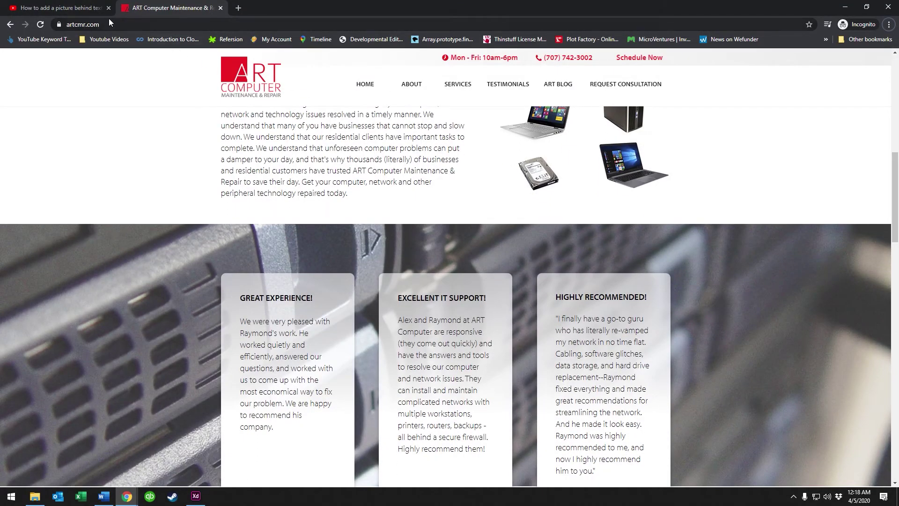
left_click(77, 8)
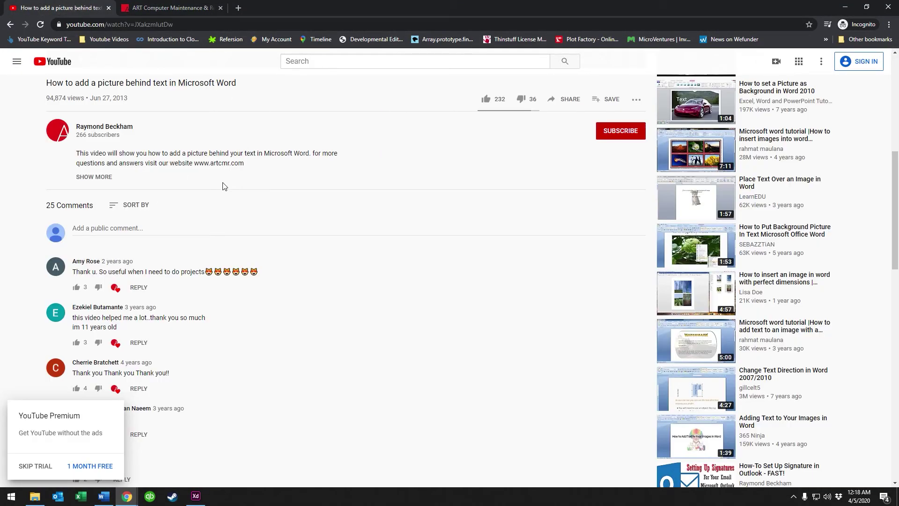